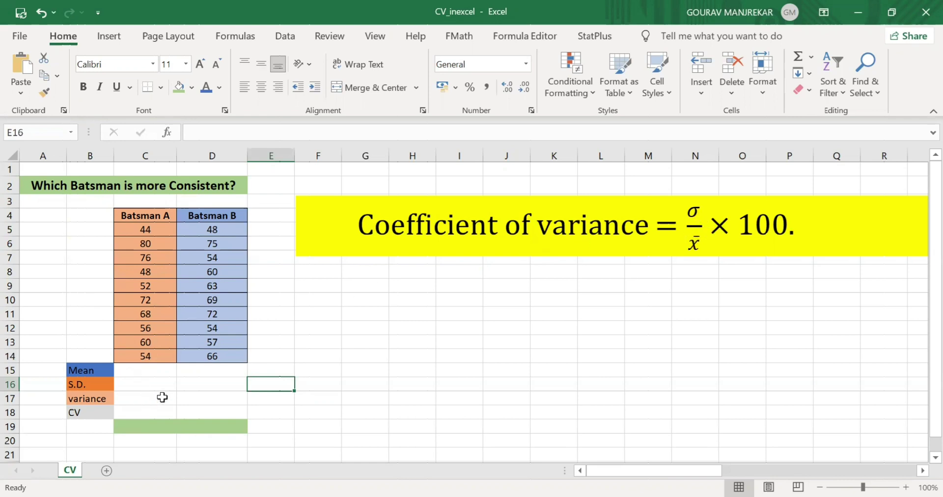
# - Enter =AVERAGE(C5:C14) in C15 to get Batsman A's mean of 61
pyautogui.click(142, 371)
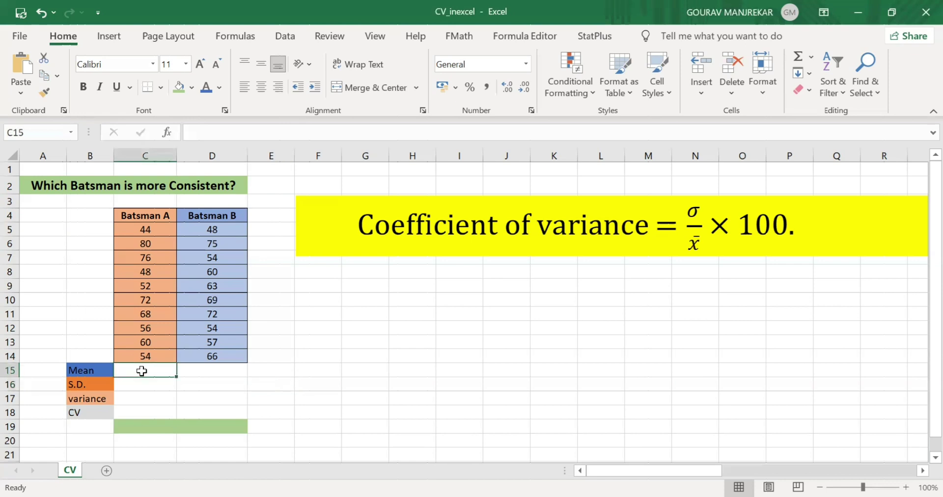
pyautogui.write('=')
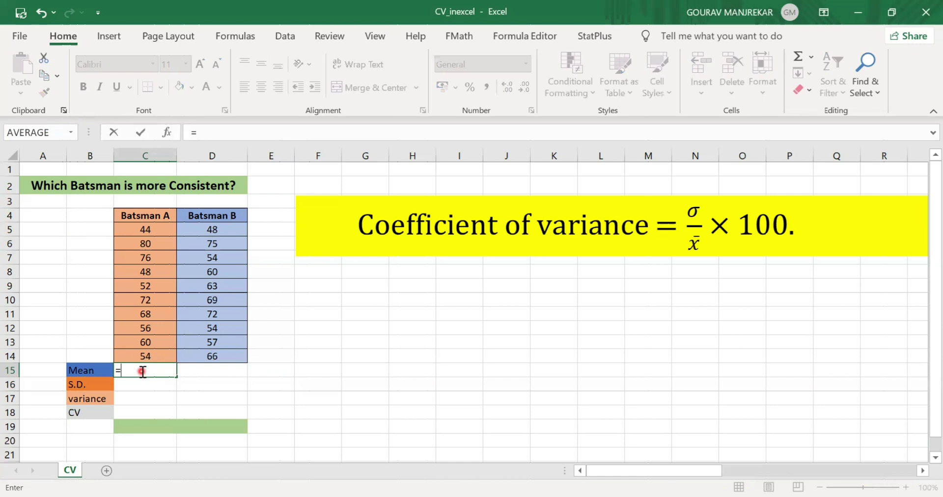
pyautogui.write('Average')
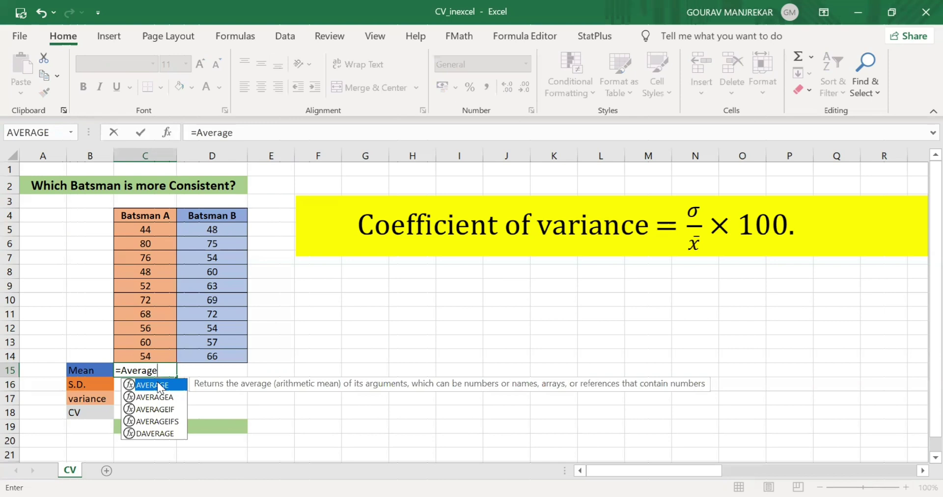
pyautogui.doubleClick(157, 383)
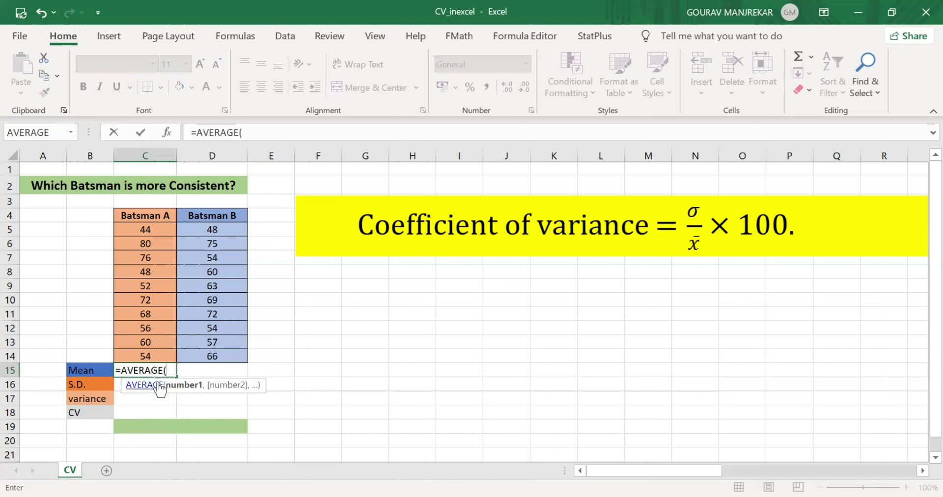
pyautogui.click(146, 232)
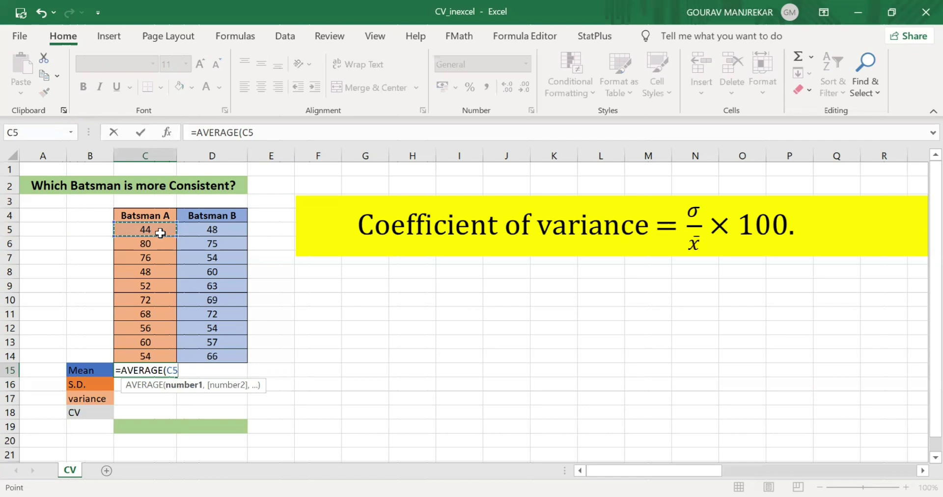
pyautogui.hotkey('ctrl', 'shift', 'Down')
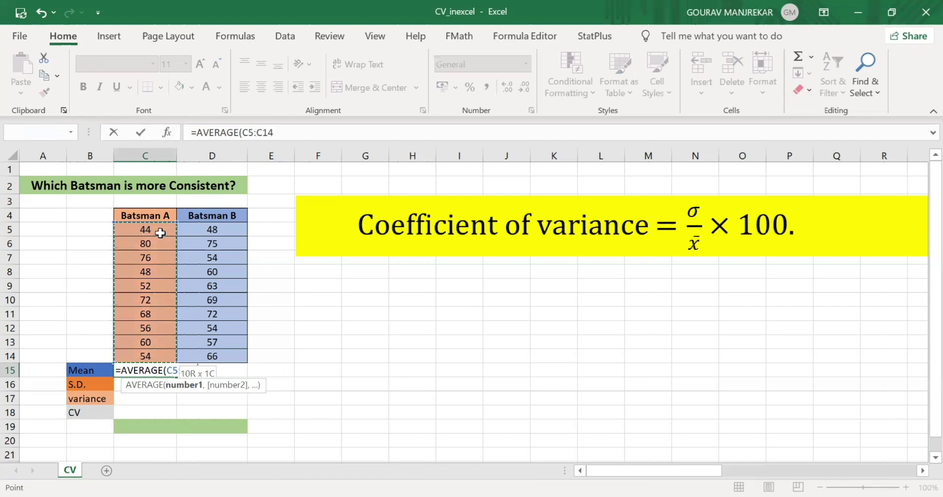
pyautogui.press('Return')
# - Centre the mean and copy it to D15, giving 61.8 for Batsman B
pyautogui.click(150, 371)
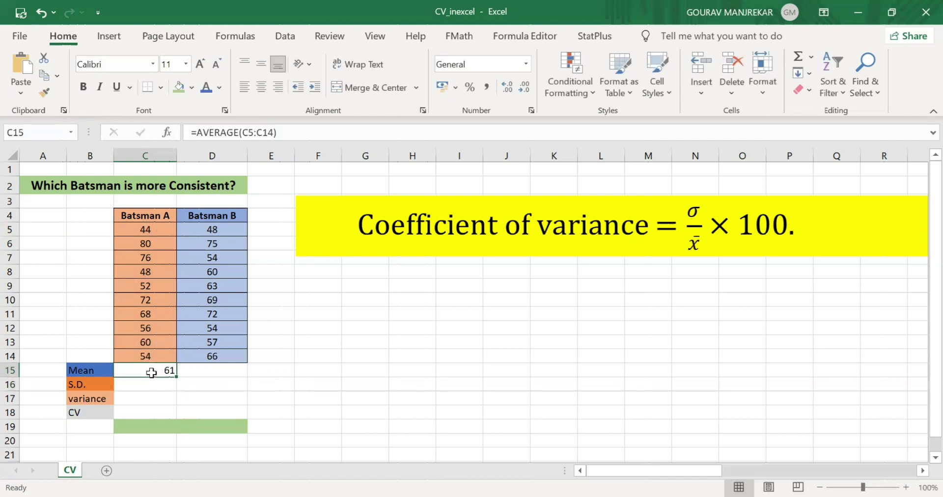
pyautogui.click(262, 87)
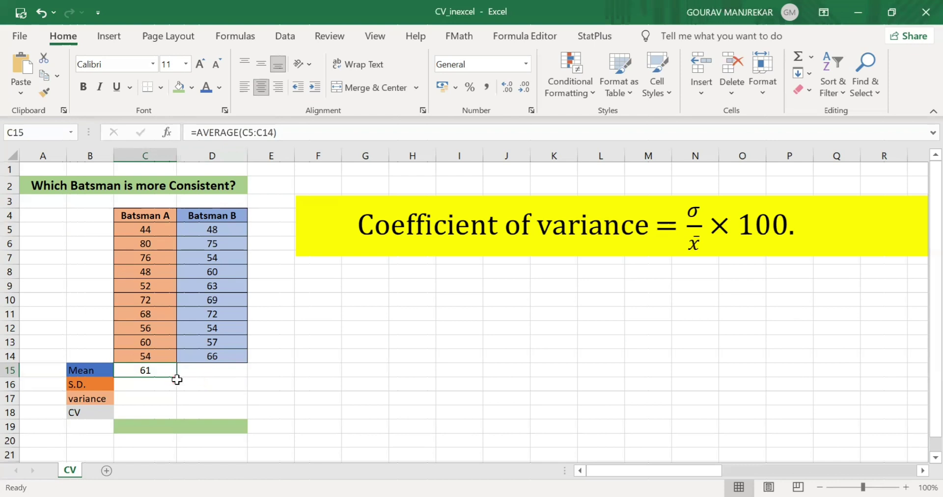
pyautogui.moveTo(175, 378); pyautogui.dragTo(246, 374)
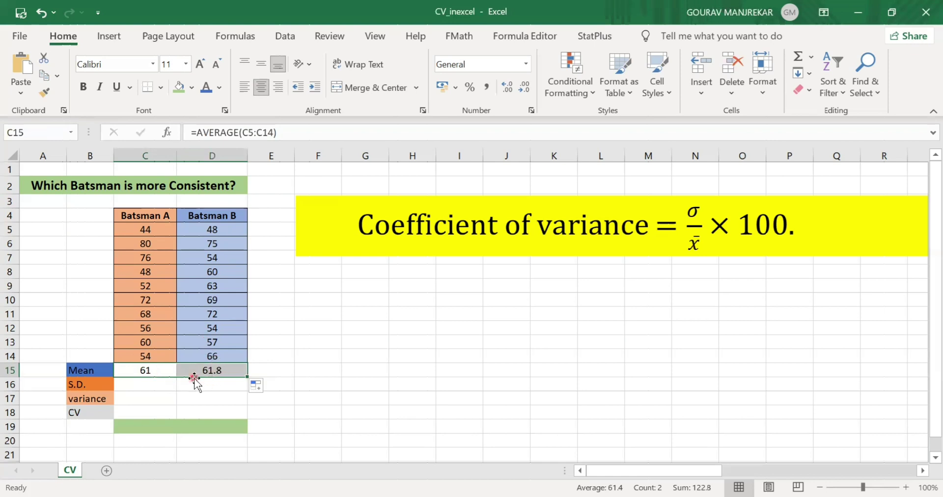
pyautogui.click(141, 383)
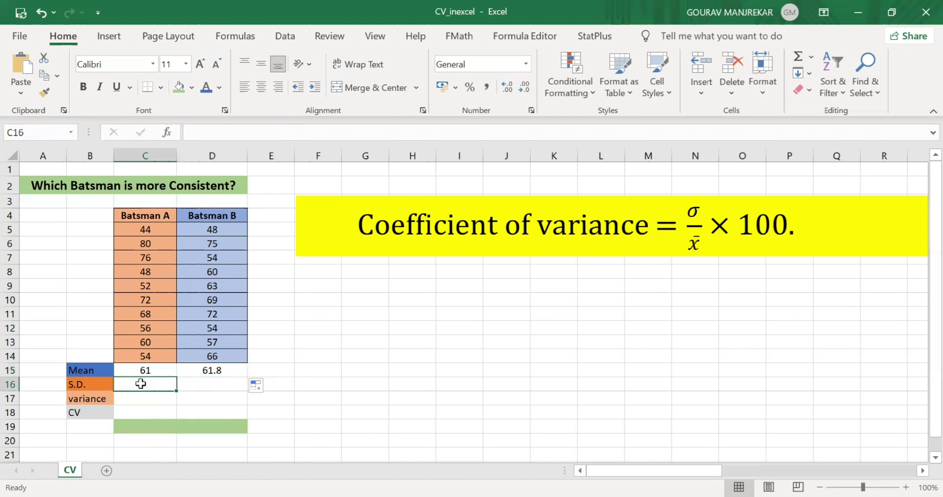
# - Enter =STDEV.S(C5:C14) in C16, giving Batsman A's standard deviation of 12.33783702
pyautogui.write('=')
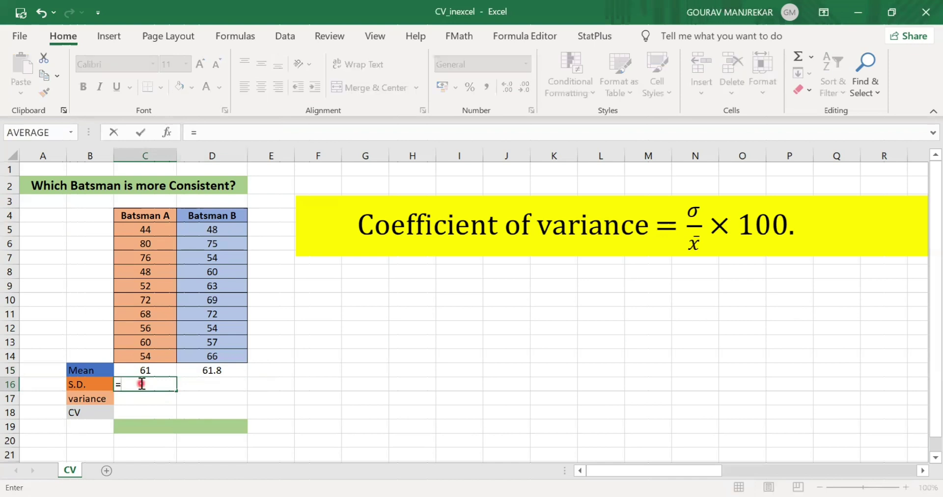
pyautogui.write('std')
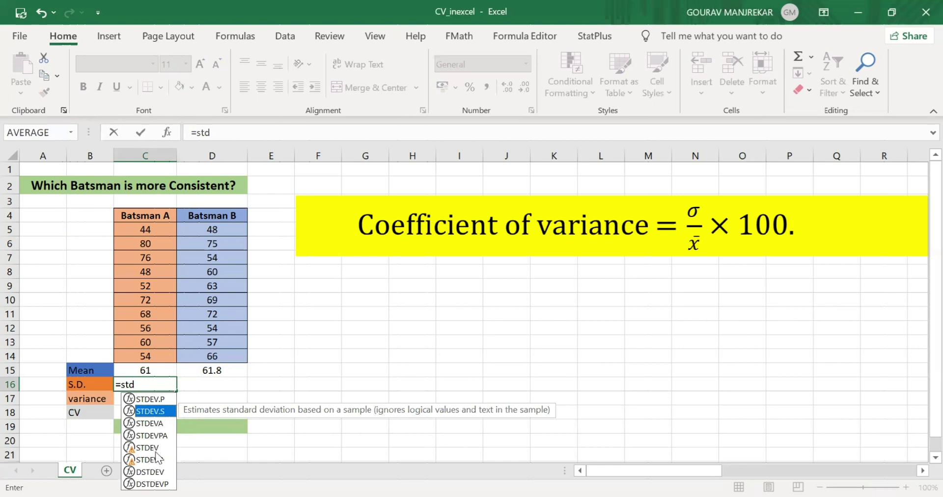
pyautogui.doubleClick(152, 411)
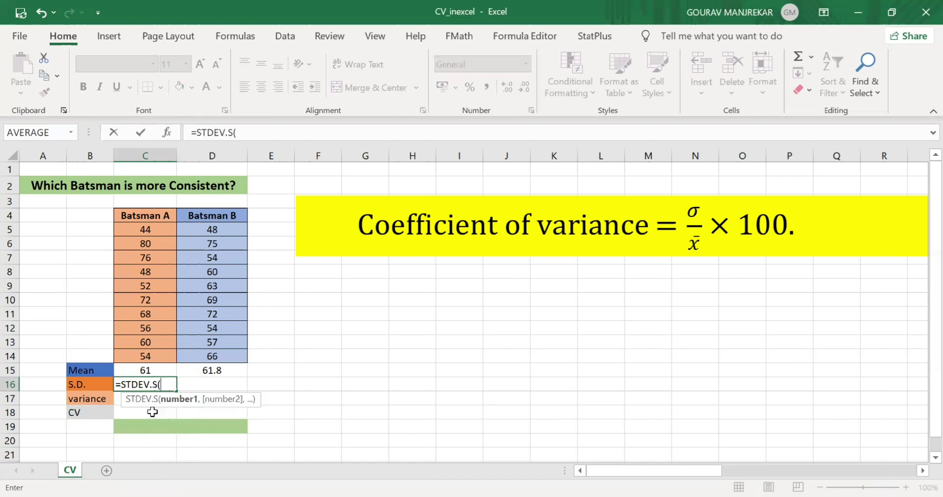
pyautogui.click(149, 232)
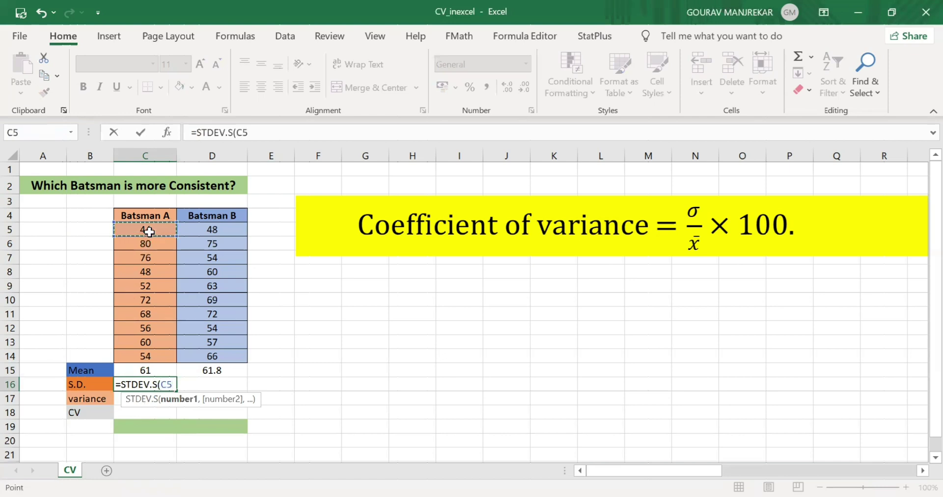
pyautogui.hotkey('ctrl', 'shift', 'Down')
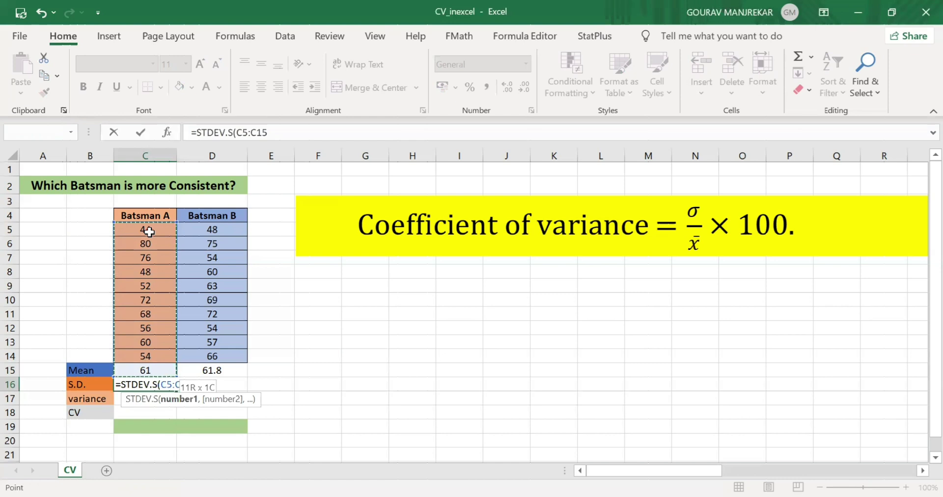
pyautogui.press('Up')
pyautogui.press('Down')
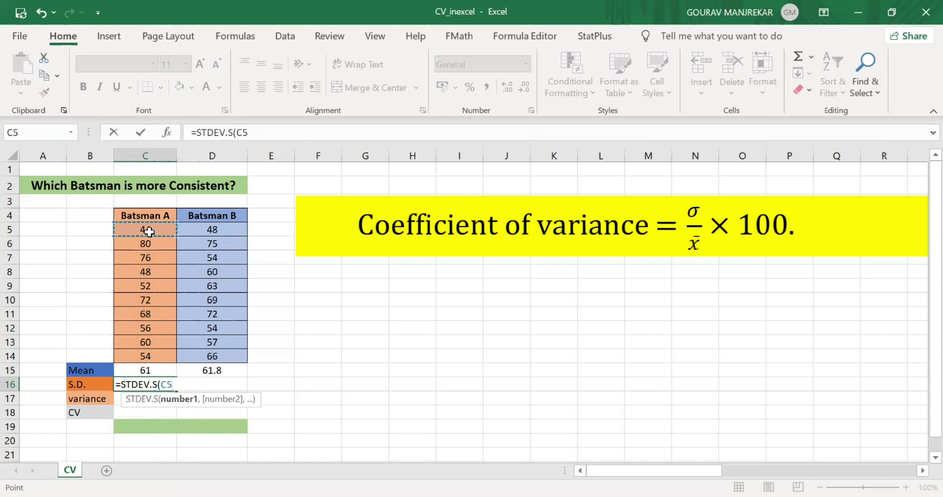
pyautogui.hotkey('ctrl', 'shift', 'Down')
pyautogui.hotkey('shift', 'Up')
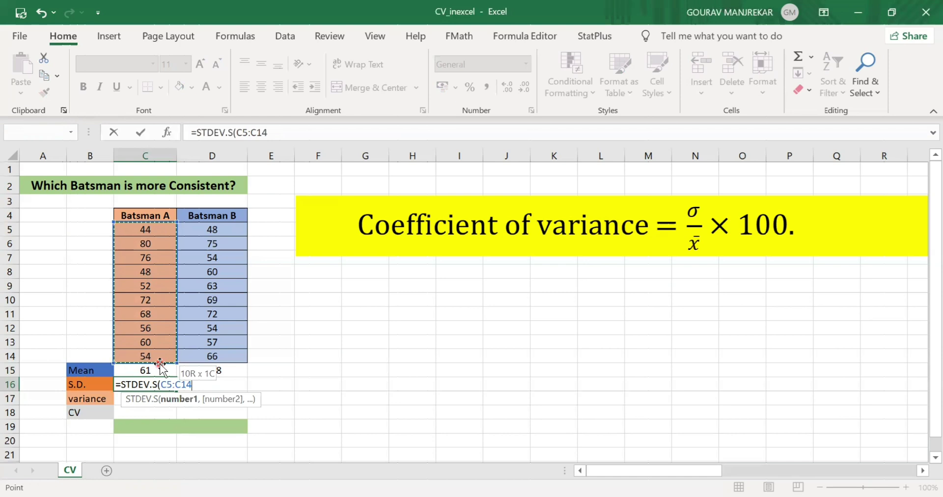
pyautogui.press('Return')
pyautogui.click(149, 384)
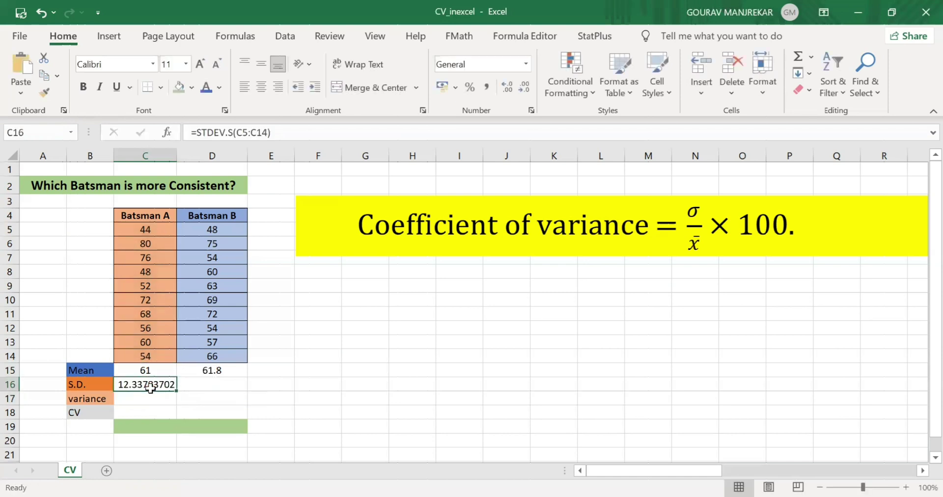
# - Make C16 a centred two-decimal Number and copy it to D16: 12.34 and 8.74
pyautogui.click(526, 64)
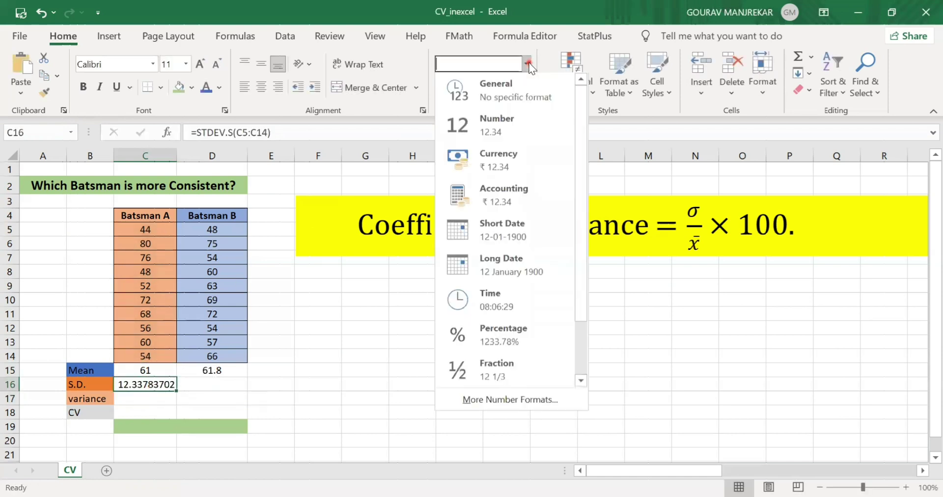
pyautogui.click(512, 125)
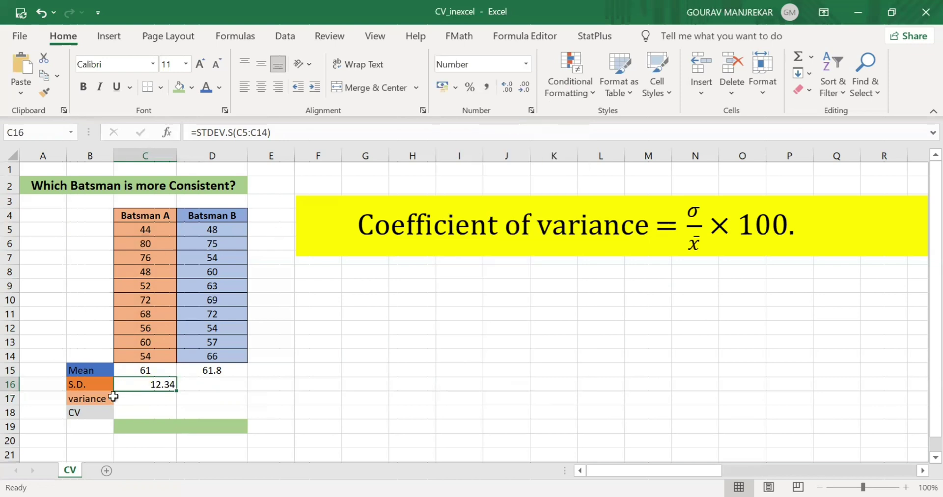
pyautogui.click(261, 87)
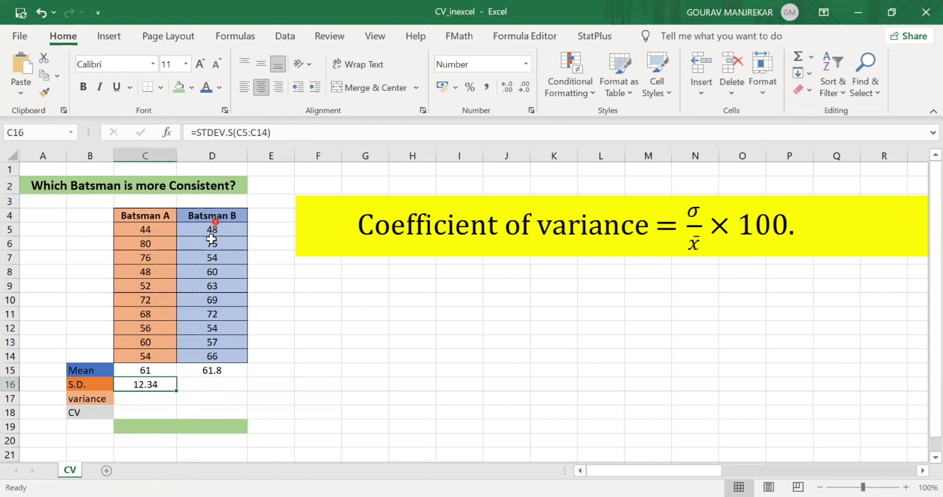
pyautogui.click(174, 390)
pyautogui.moveTo(175, 391); pyautogui.dragTo(241, 383)
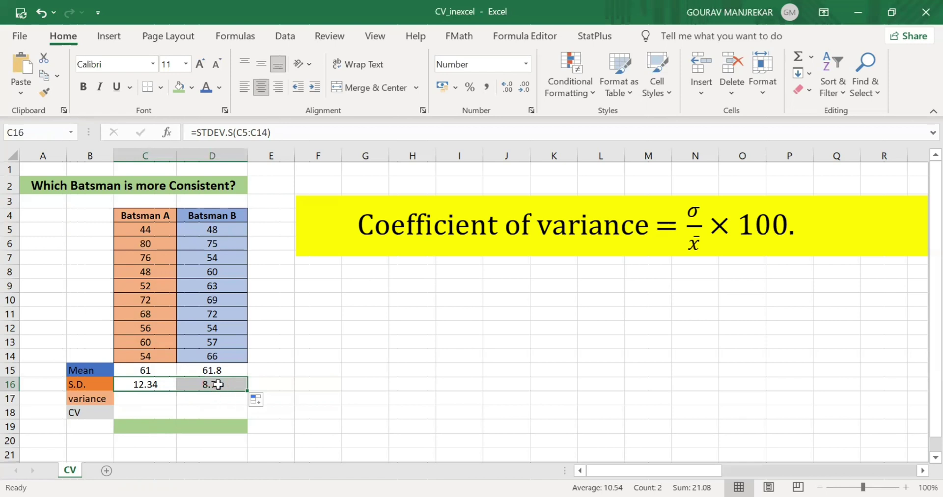
pyautogui.click(125, 399)
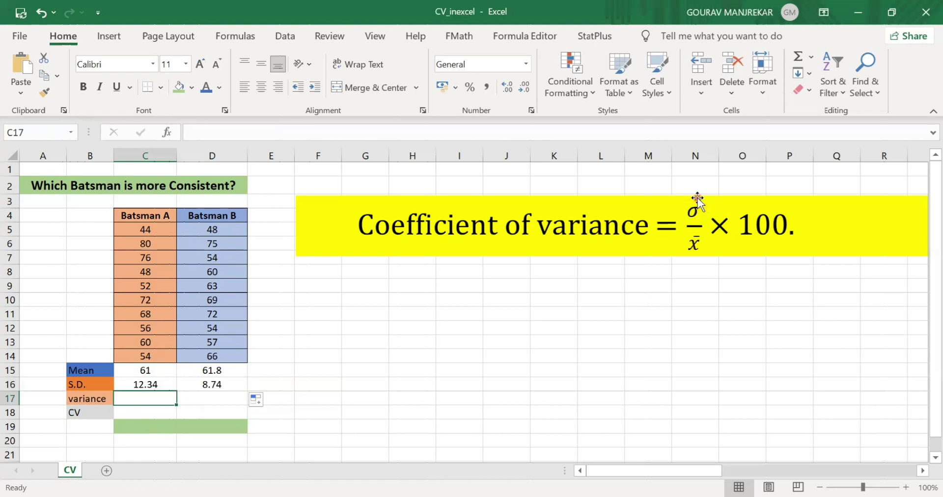
# - Type the note 'square of SD is Variance.' into cell I10 beside the table
pyautogui.click(461, 300)
pyautogui.write('su')
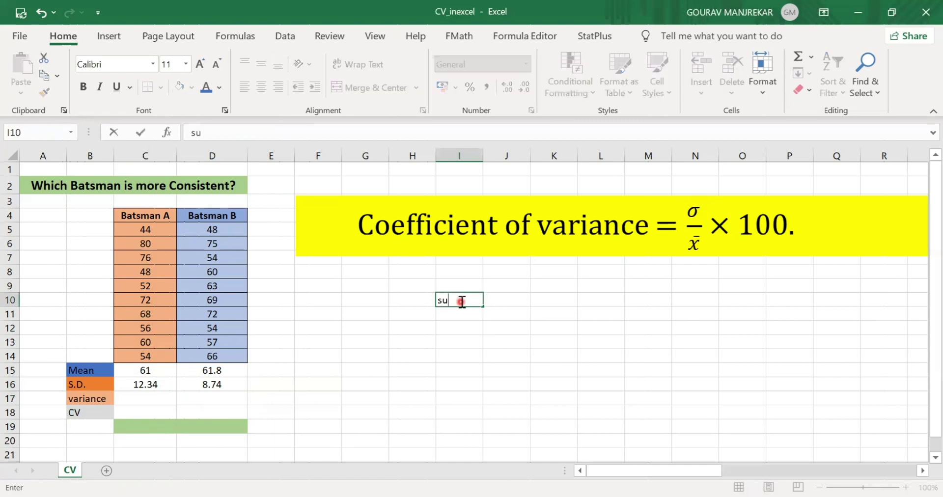
pyautogui.press('BackSpace')
pyautogui.write('quare of')
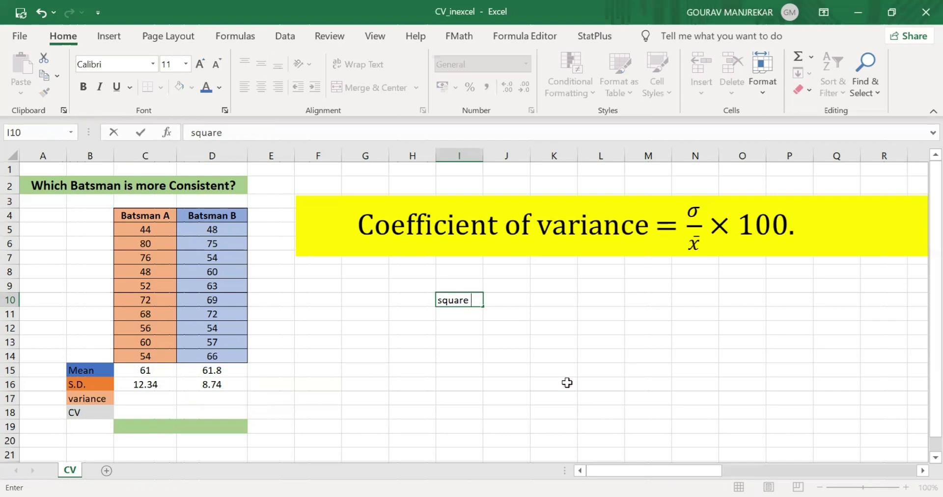
pyautogui.write(' SD id')
pyautogui.press('BackSpace')
pyautogui.write('s Variance.')
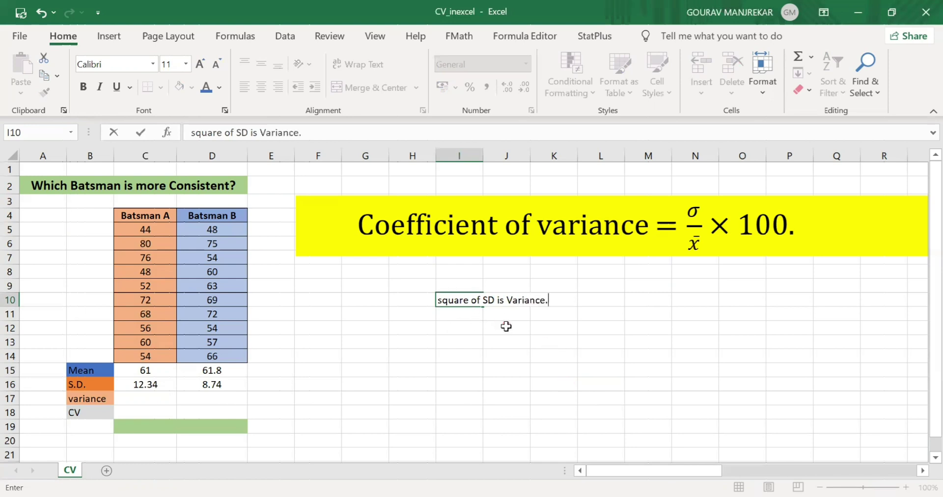
pyautogui.click(140, 383)
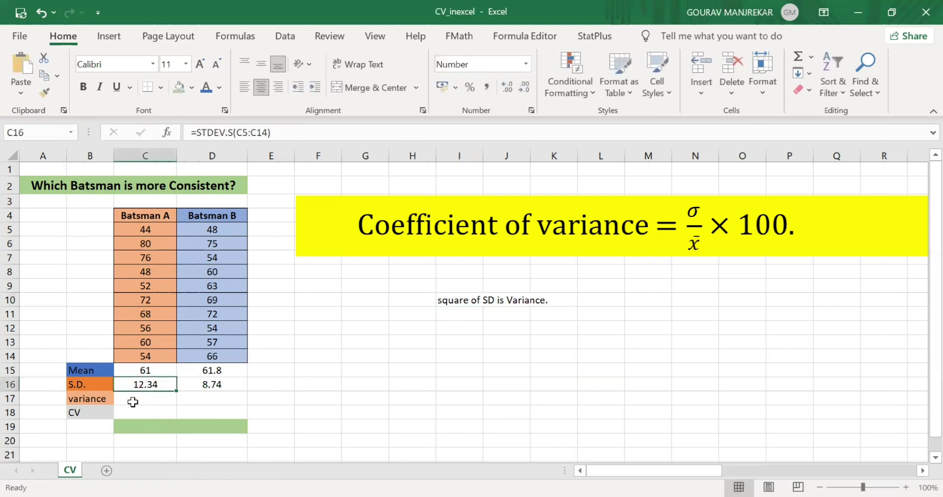
# - Enter =POWER(C16,2) in C17 for Batsman A's variance
pyautogui.click(133, 401)
pyautogui.write('=')
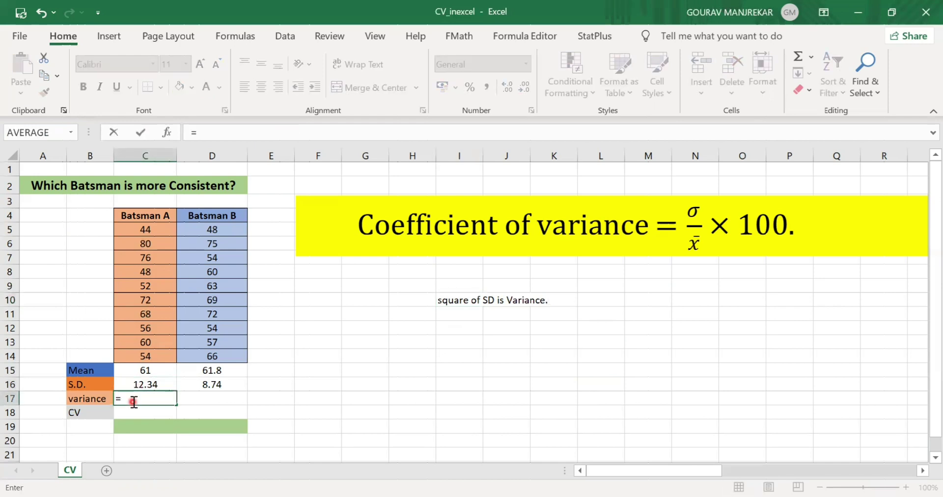
pyautogui.write('powe')
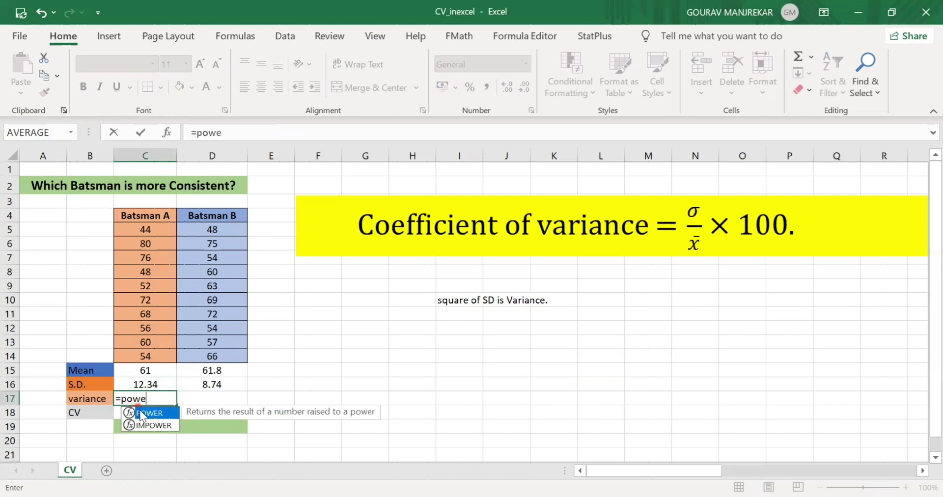
pyautogui.doubleClick(142, 412)
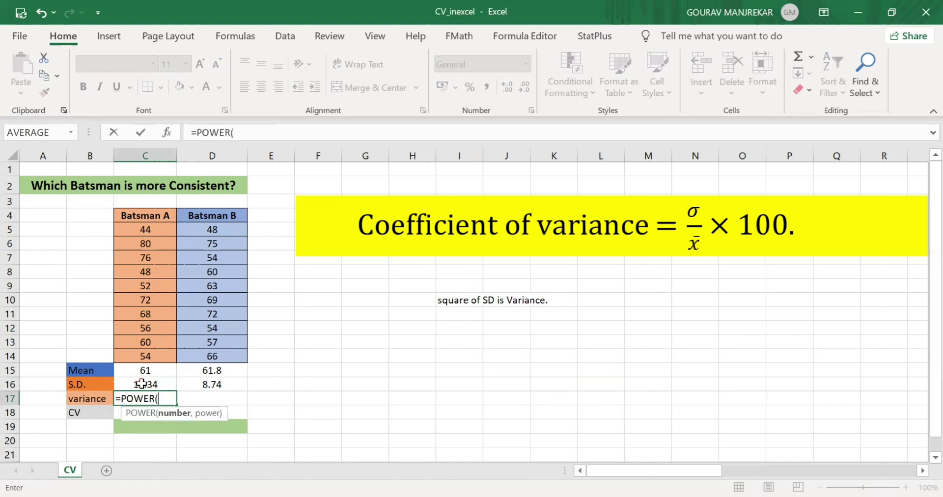
pyautogui.click(142, 384)
pyautogui.write(',2')
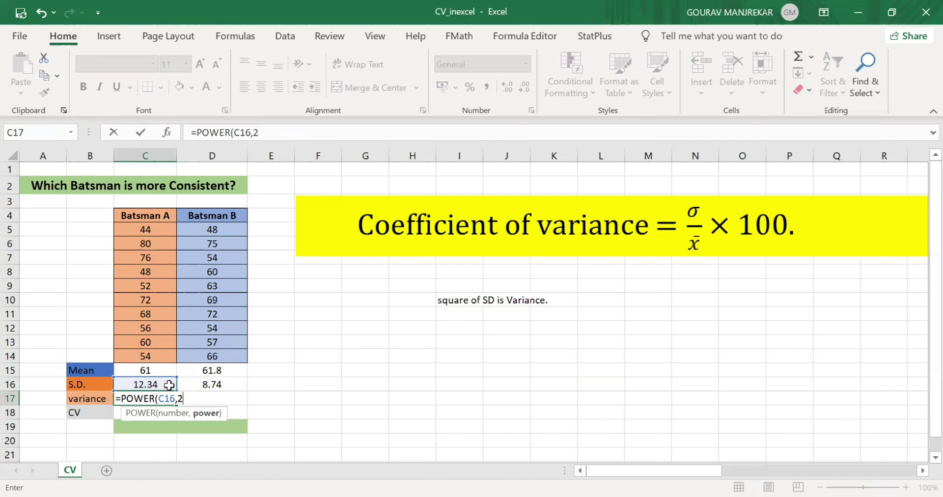
pyautogui.press('Return')
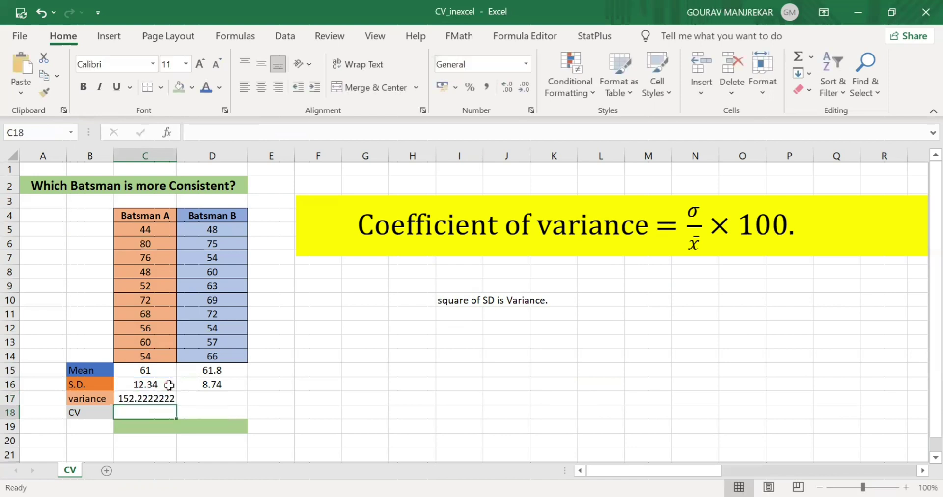
pyautogui.click(152, 396)
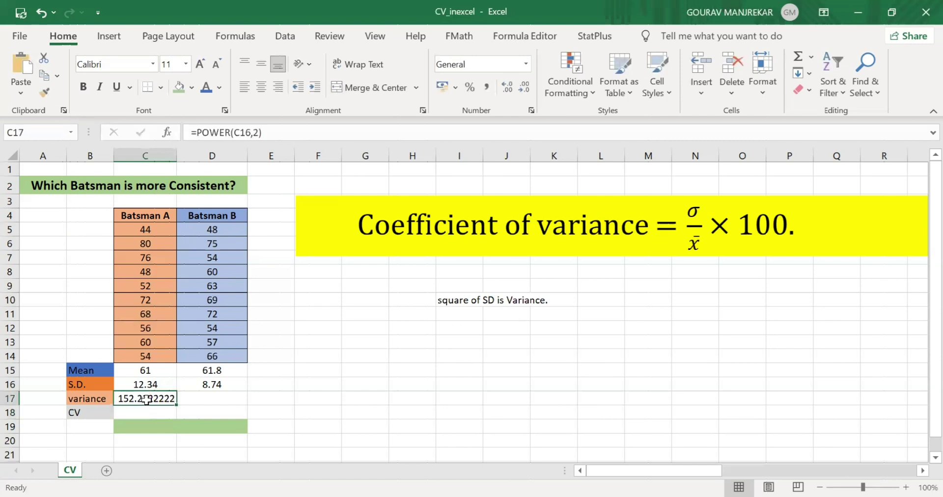
# - Show the variance centred with two decimals and copy it to D17: 152.22 and 76.40
pyautogui.click(525, 63)
pyautogui.click(511, 118)
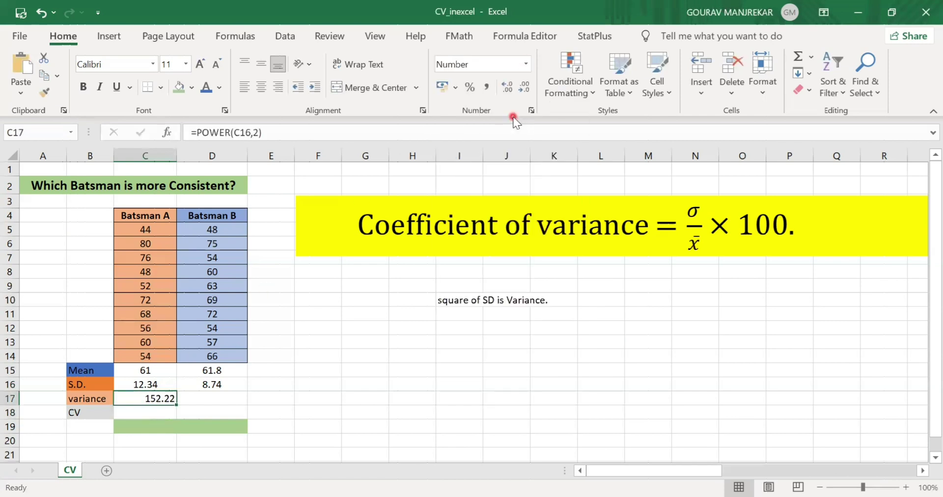
pyautogui.click(263, 89)
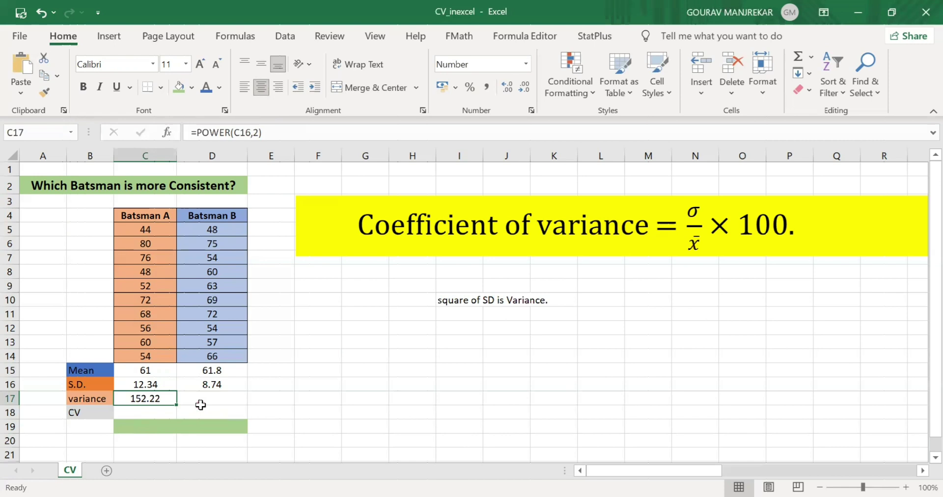
pyautogui.moveTo(175, 404); pyautogui.dragTo(235, 402)
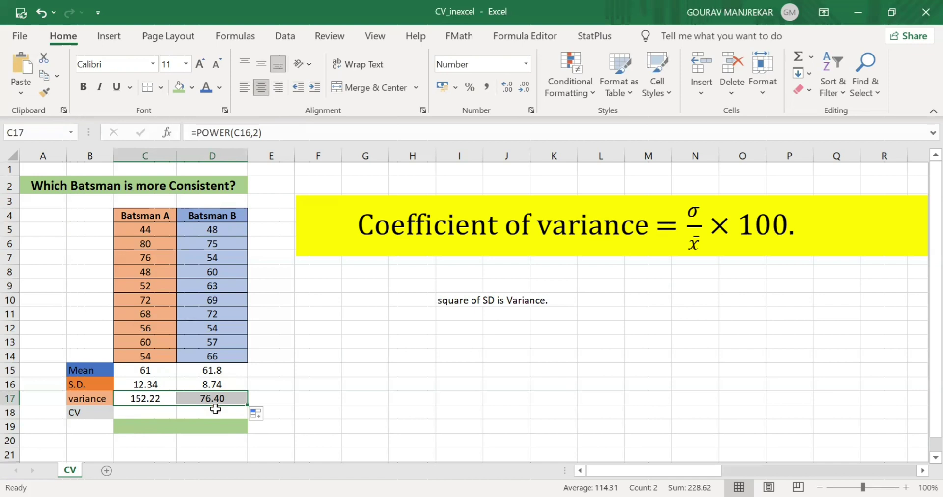
# - Enter =(C16/C15)*100 in C18, giving Batsman A's CV of 20.22596232
pyautogui.click(137, 413)
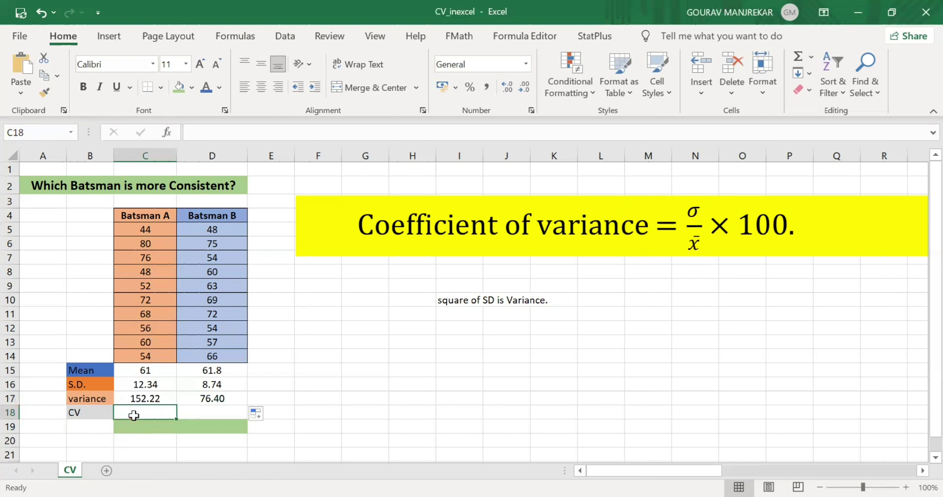
pyautogui.write('=')
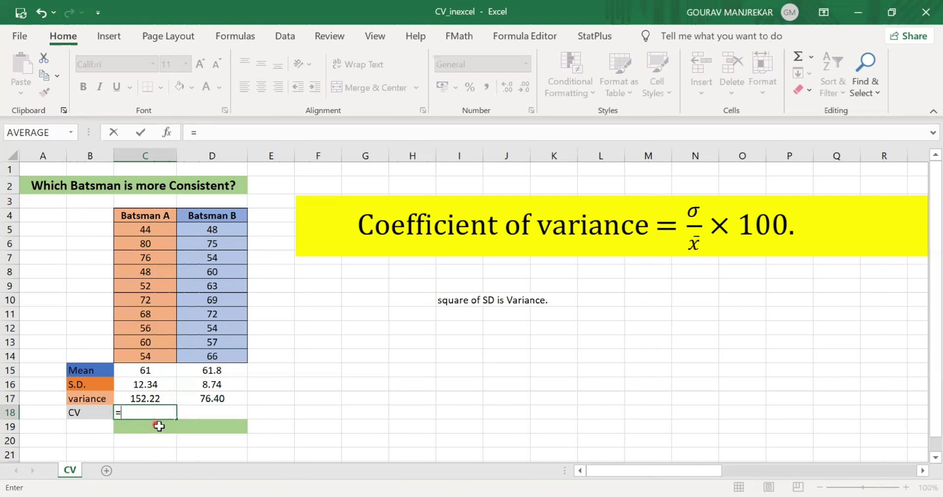
pyautogui.write('(')
pyautogui.click(150, 384)
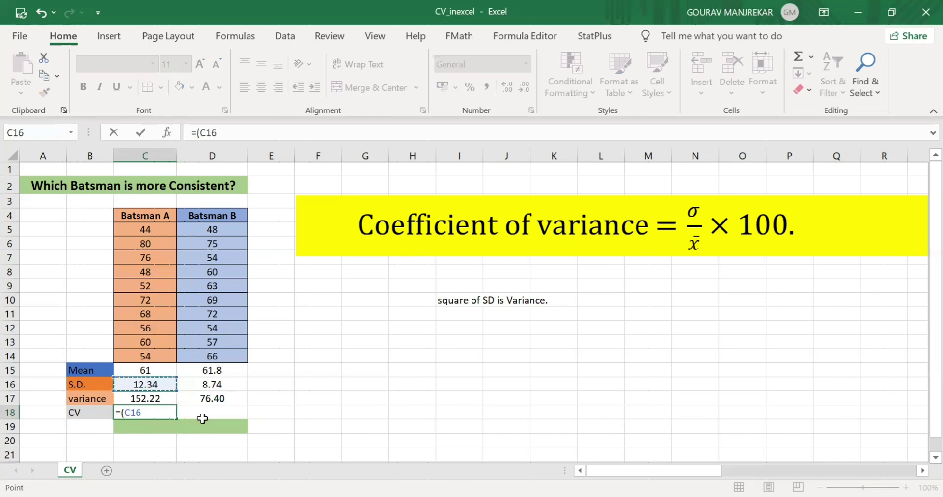
pyautogui.write('/')
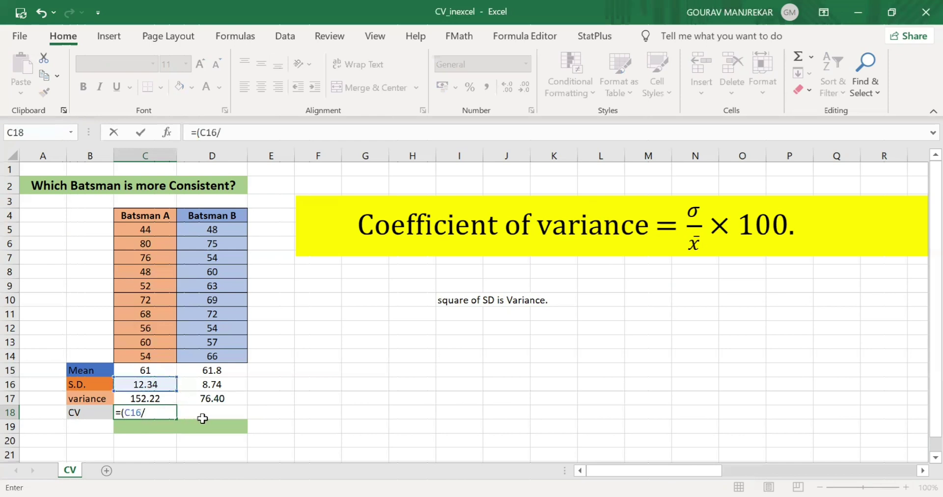
pyautogui.click(153, 367)
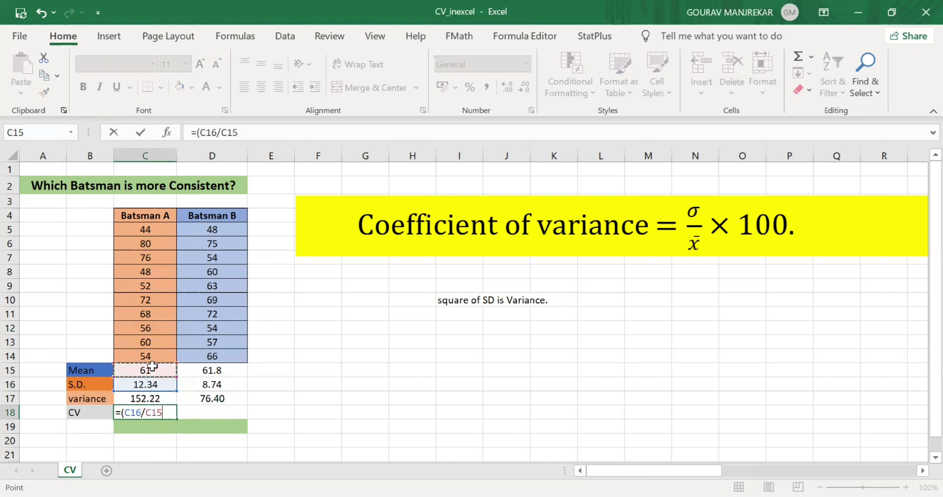
pyautogui.write(')*100')
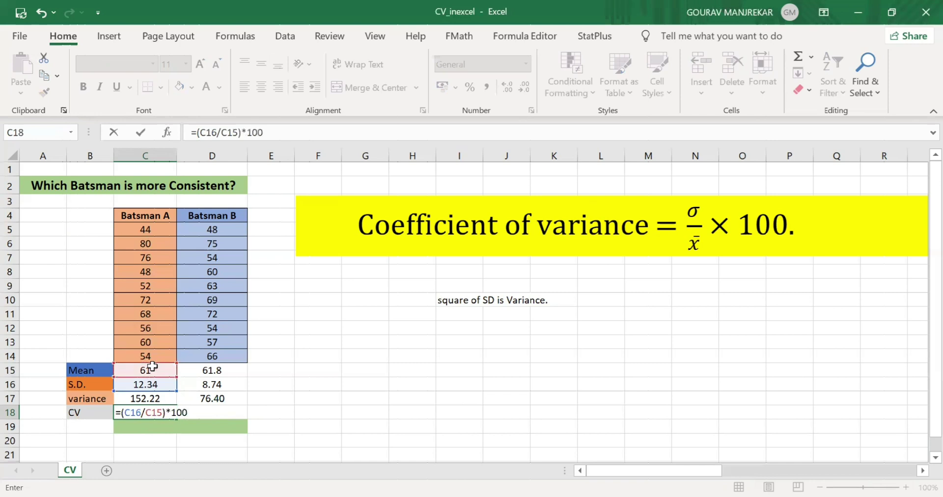
pyautogui.press('Return')
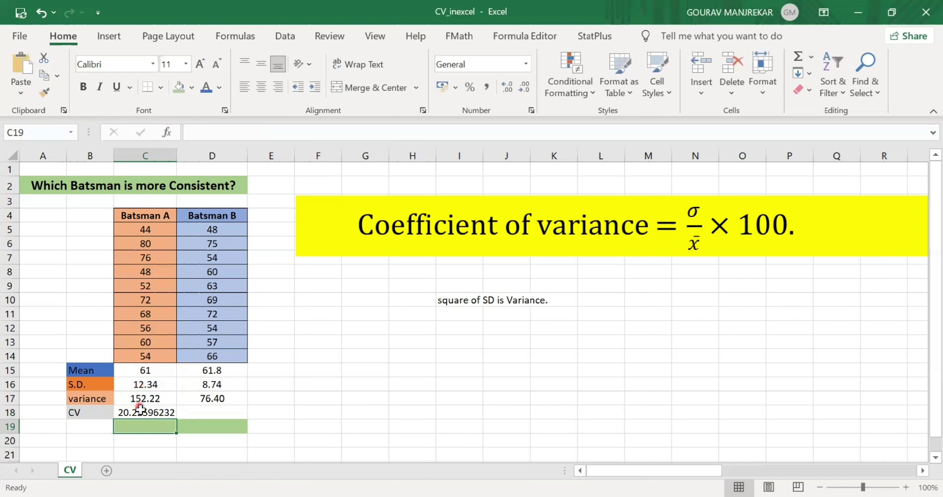
# - Format Batsman A's CV in C18 as a centred two-decimal Number, showing 20.23
pyautogui.click(141, 415)
pyautogui.click(496, 65)
pyautogui.click(527, 65)
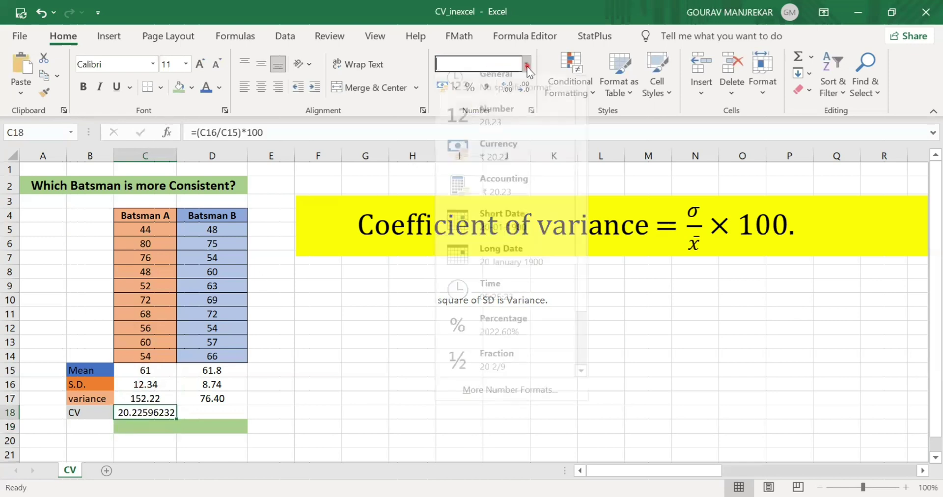
pyautogui.click(495, 134)
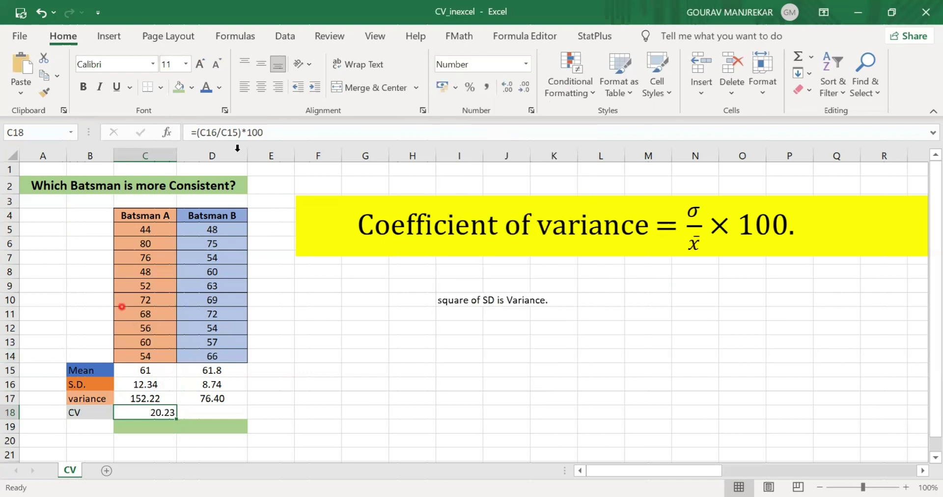
pyautogui.click(259, 89)
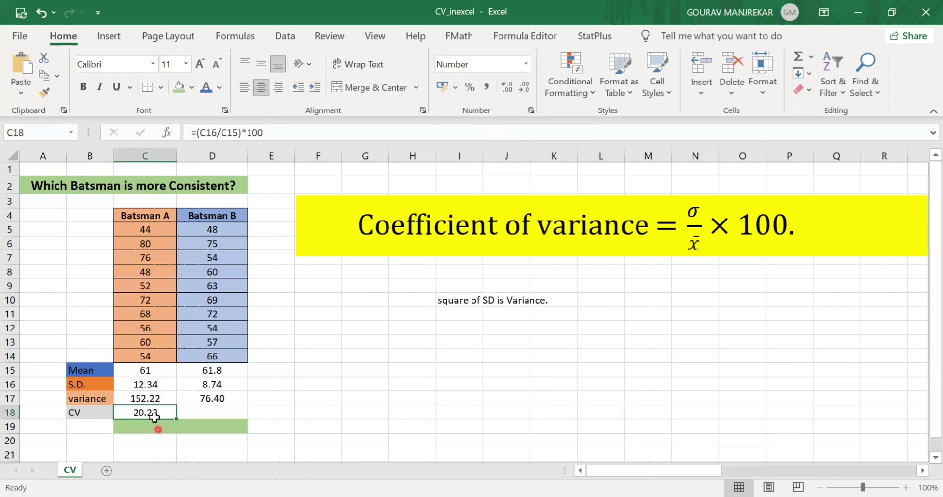
# - Copy the CV formula to D18, giving 14.14 for Batsman B
pyautogui.click(188, 415)
pyautogui.click(158, 416)
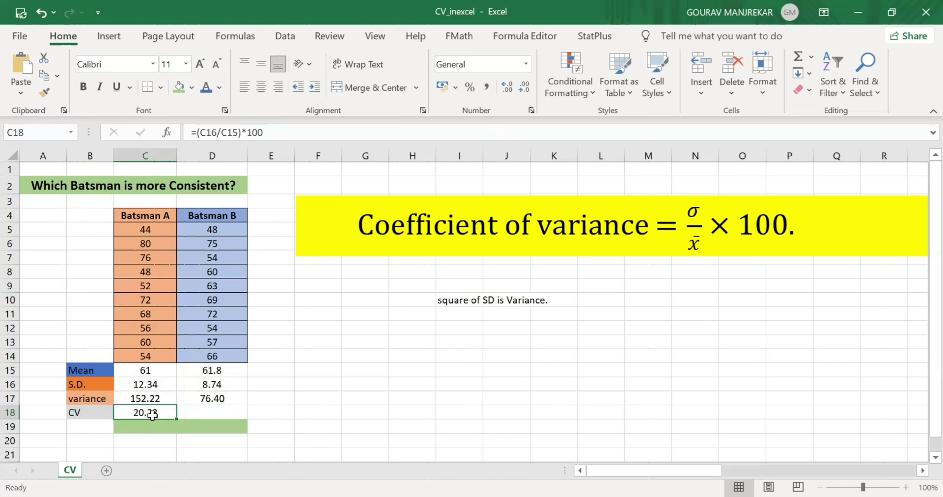
pyautogui.moveTo(177, 419); pyautogui.dragTo(235, 416)
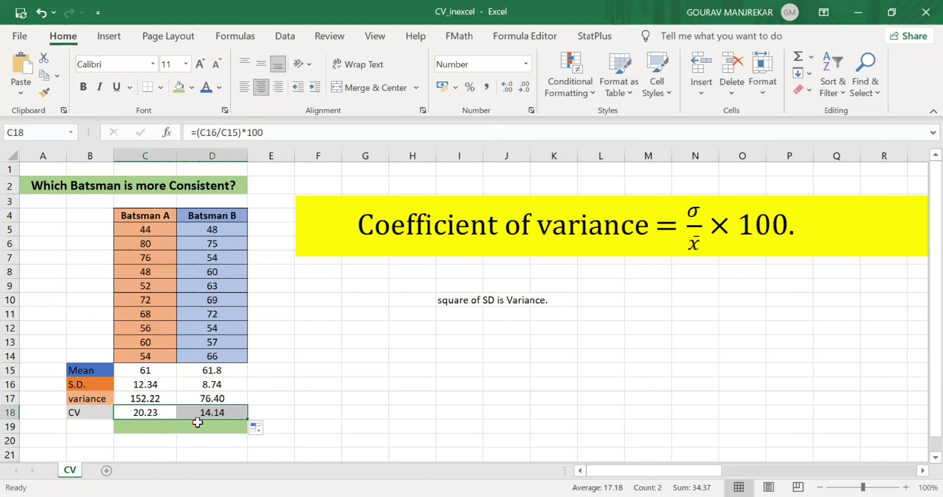
pyautogui.click(282, 413)
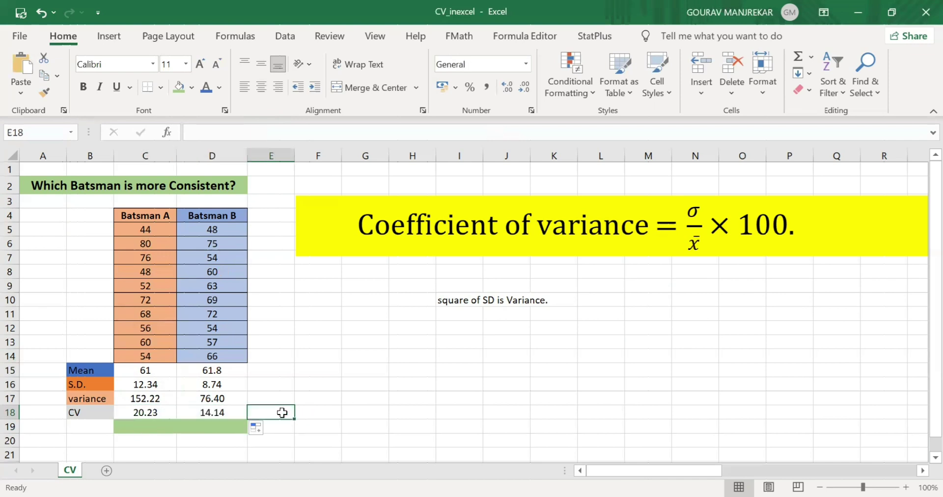
pyautogui.click(152, 415)
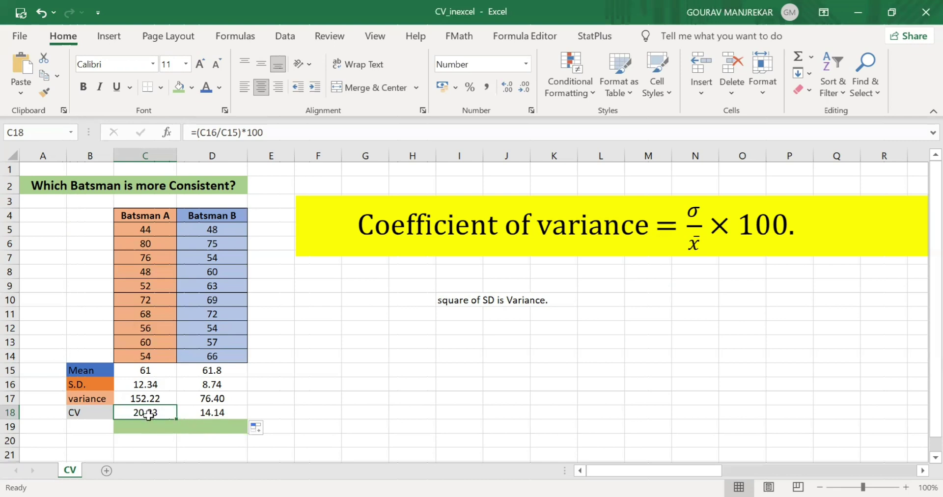
# - Fill the CV cells C18:D18 (20.23 and 14.14) with gold
pyautogui.hotkey('shift', 'Right')
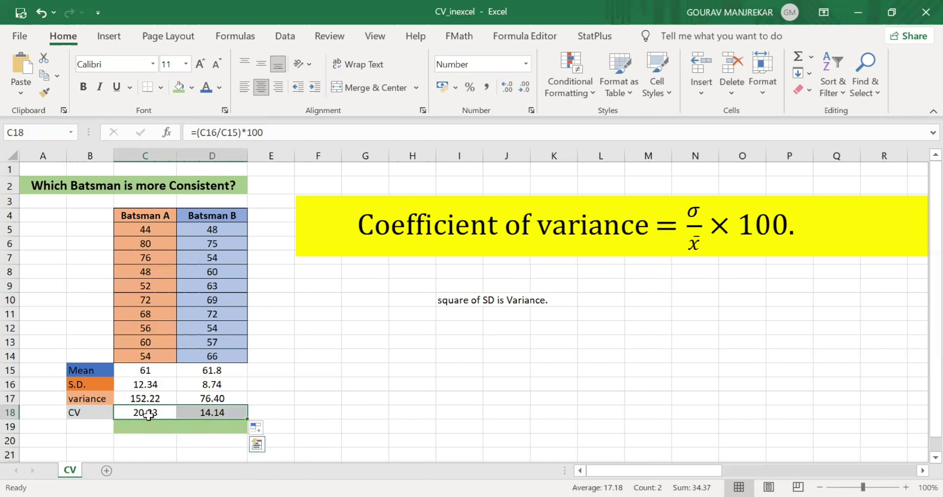
pyautogui.click(194, 88)
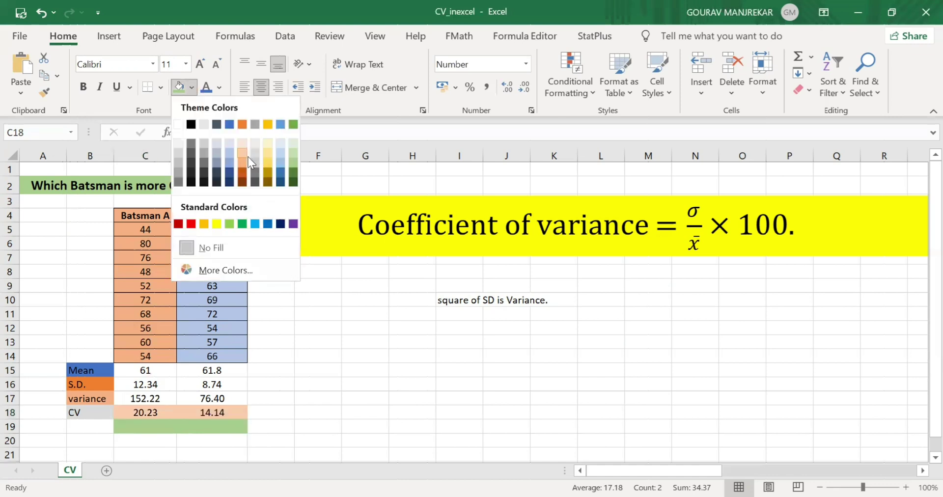
pyautogui.click(268, 163)
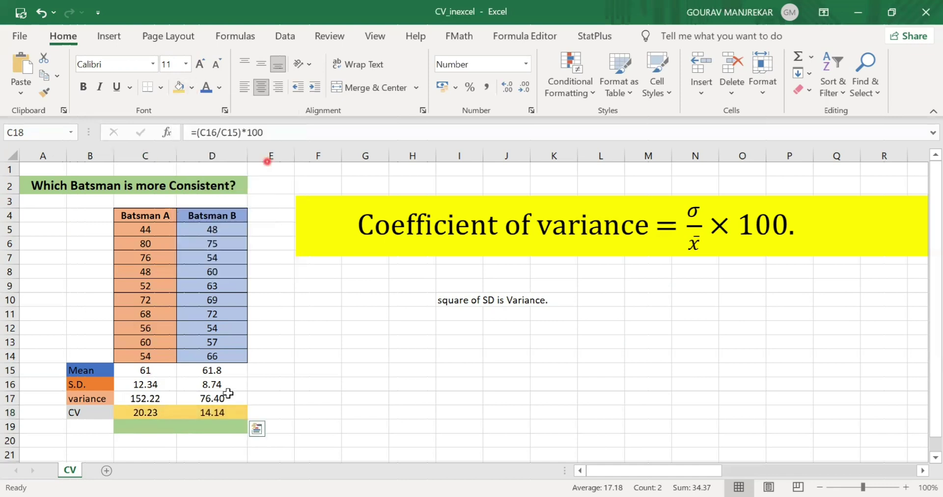
pyautogui.click(252, 414)
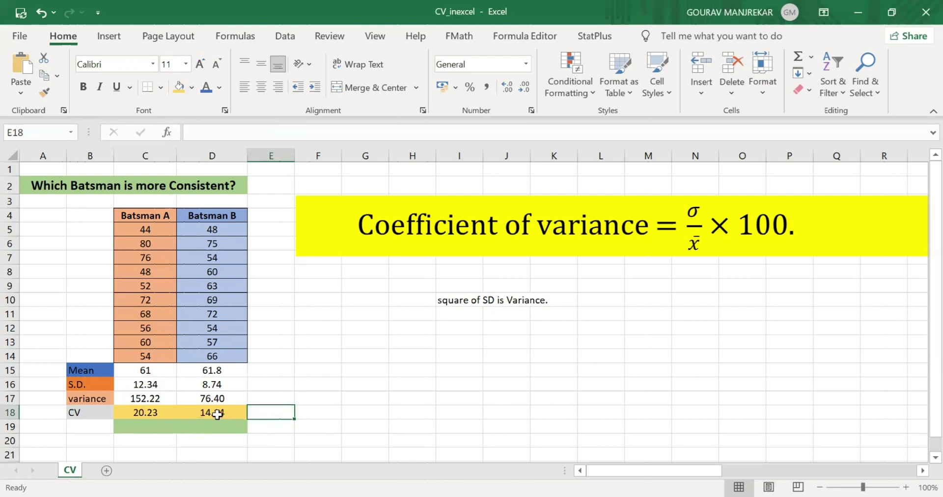
pyautogui.click(227, 417)
pyautogui.click(160, 428)
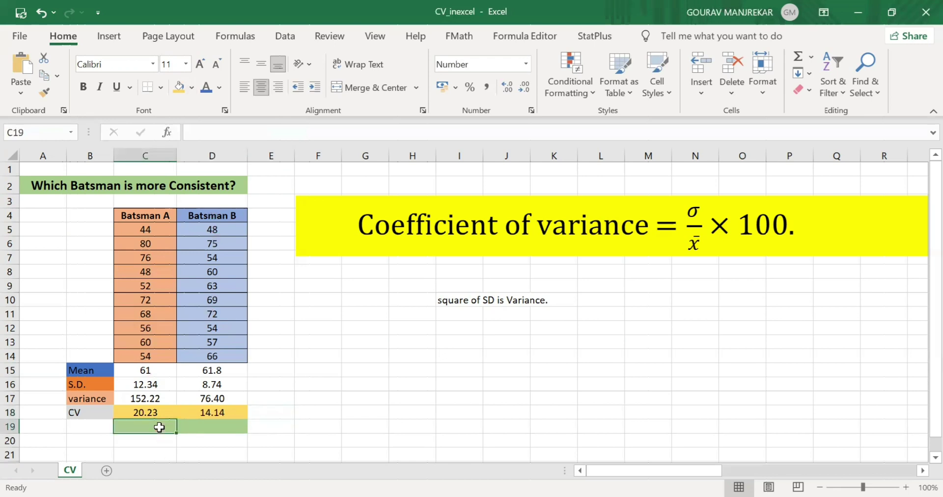
# - Type 'B is More' in C19 and 'Consistent' in D19
pyautogui.write('B')
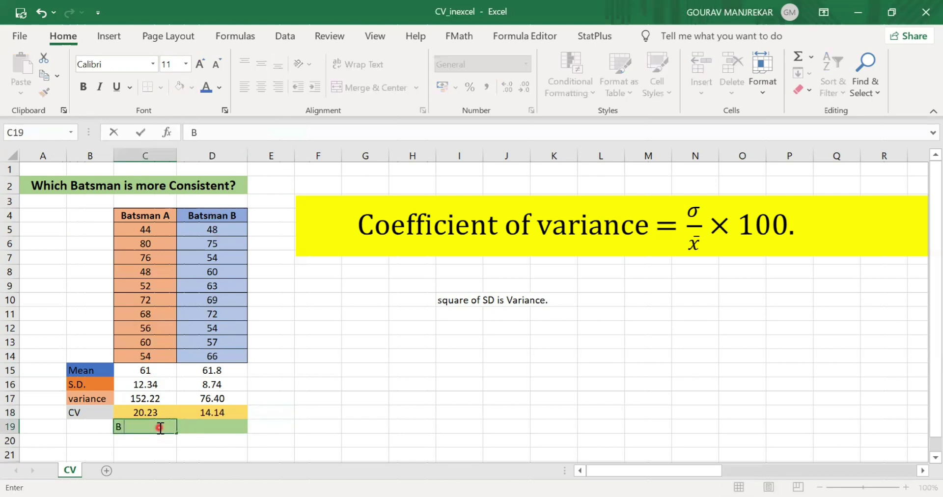
pyautogui.write(' is More')
pyautogui.click(197, 427)
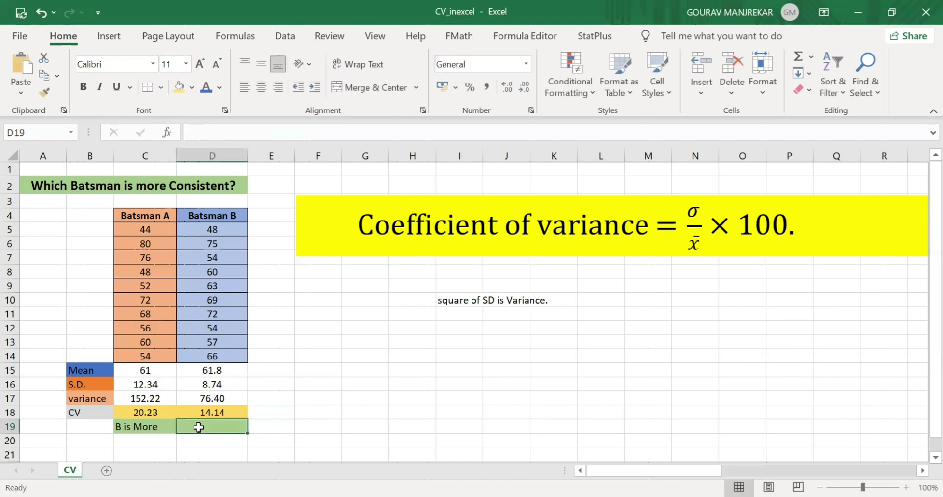
pyautogui.write('Consistent')
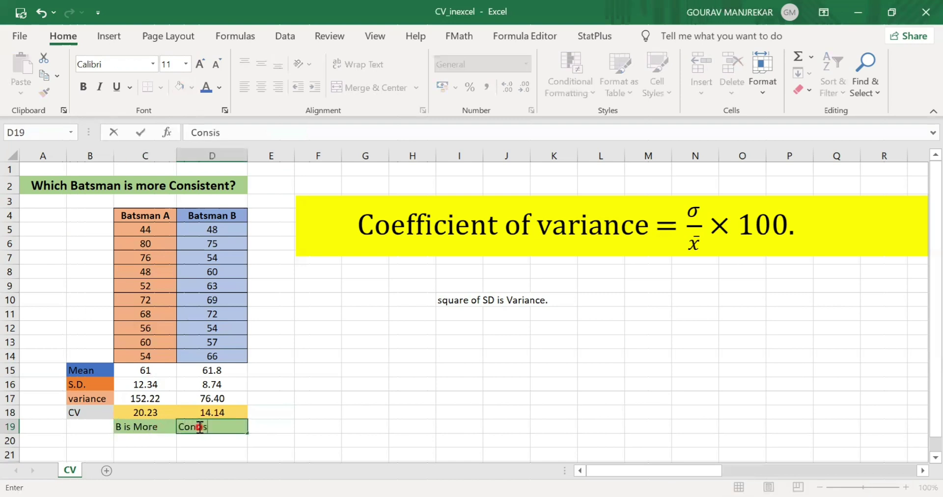